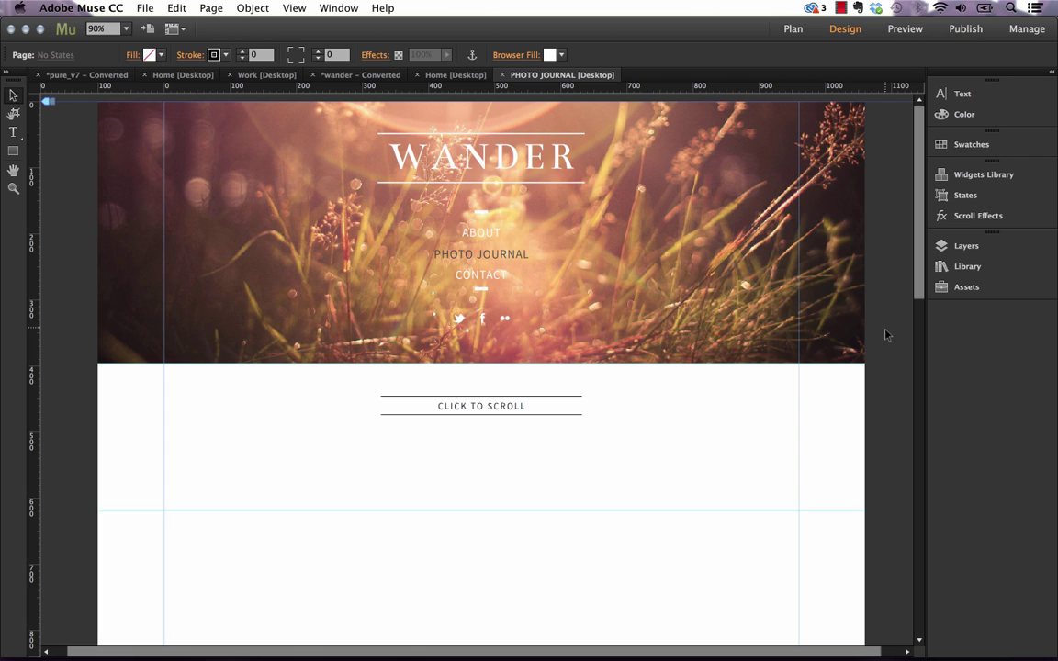
Delete the header image and place a Basic slideshow from the Widgets Library at Y 59.
left_click(816, 336)
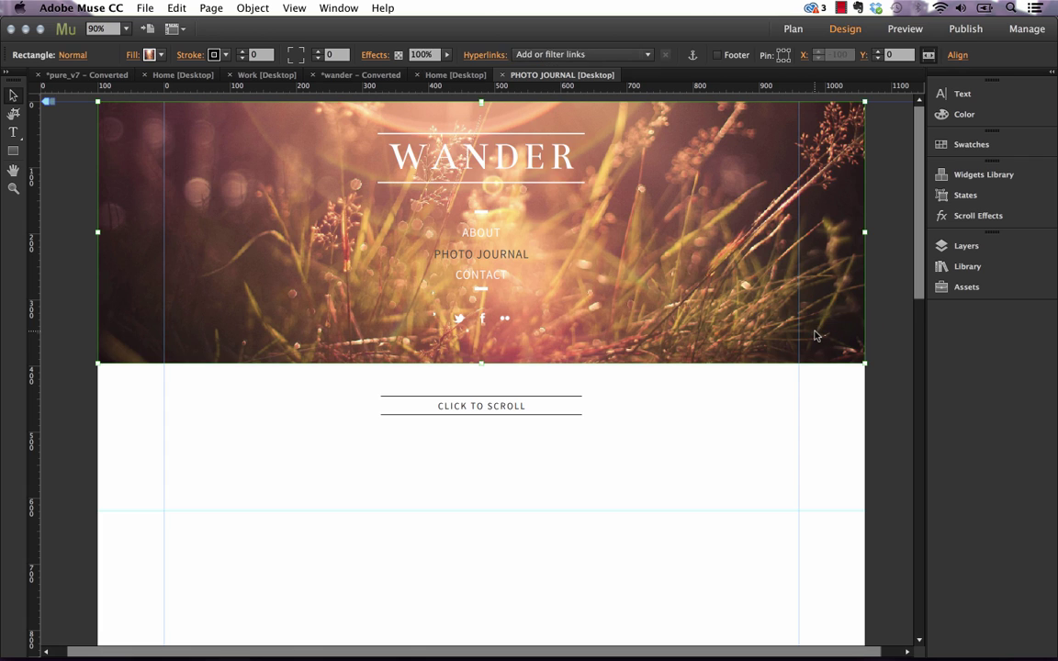
key("Delete")
left_click(983, 176)
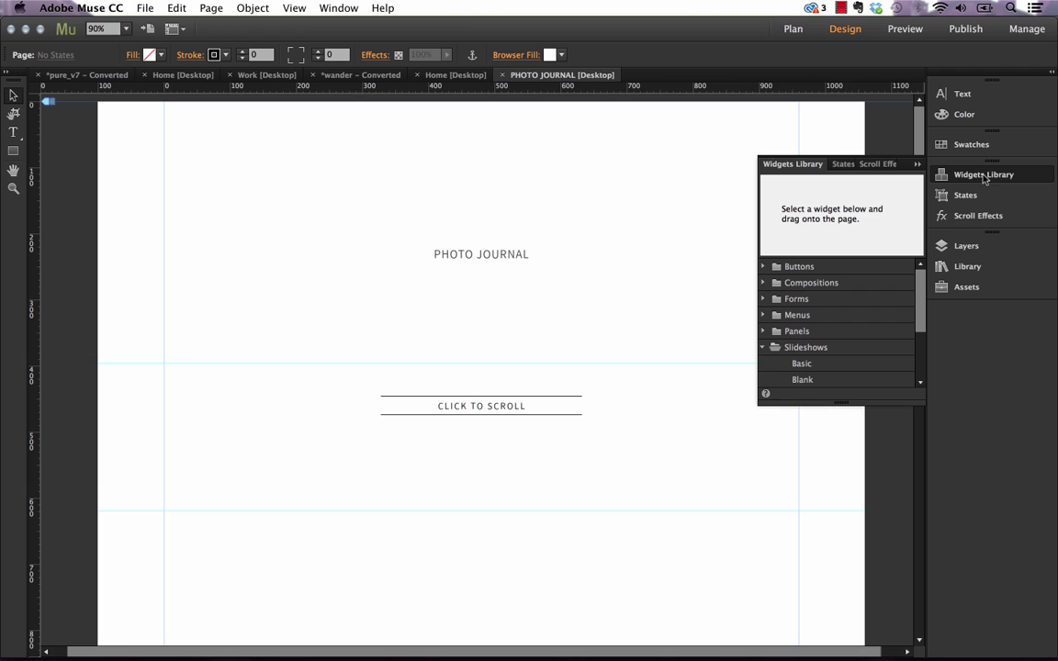
left_click_drag(767, 401, 795, 530)
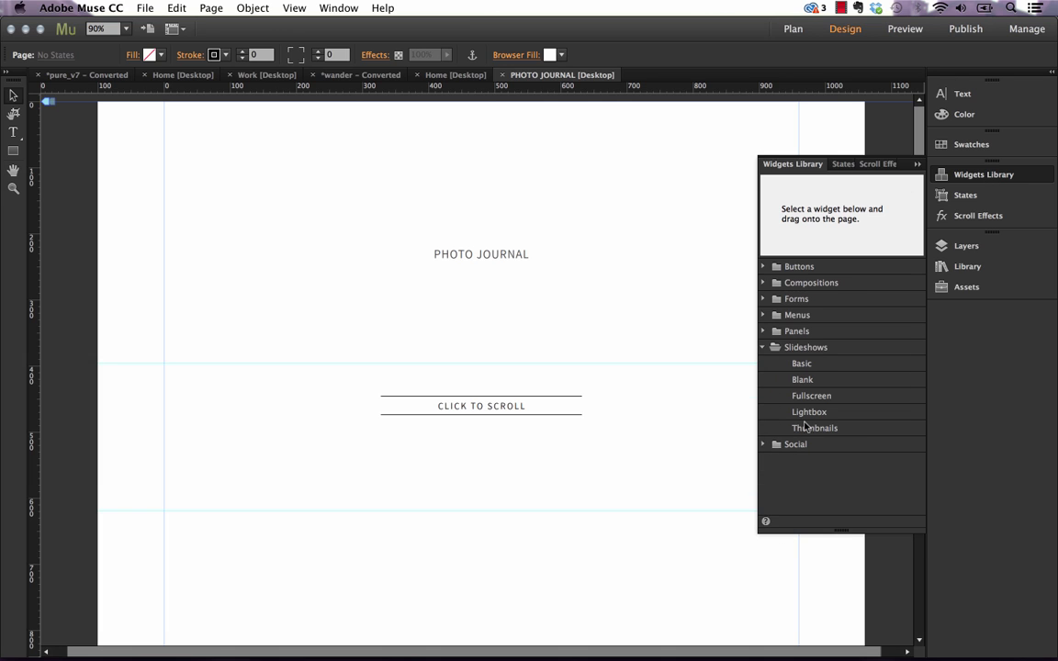
left_click(802, 364)
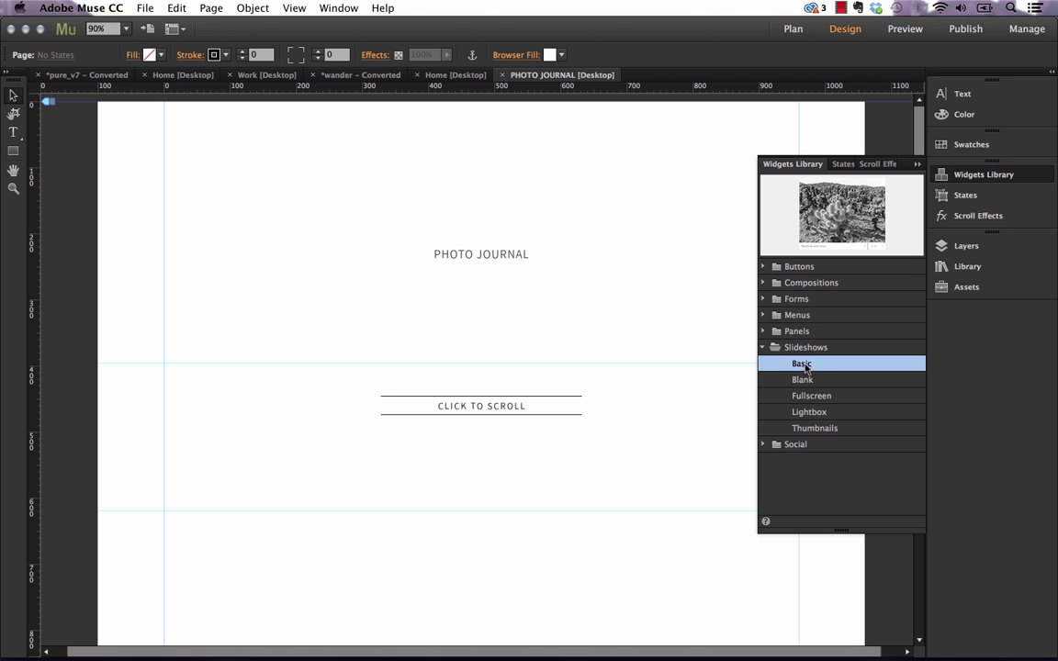
left_click_drag(804, 367, 167, 248)
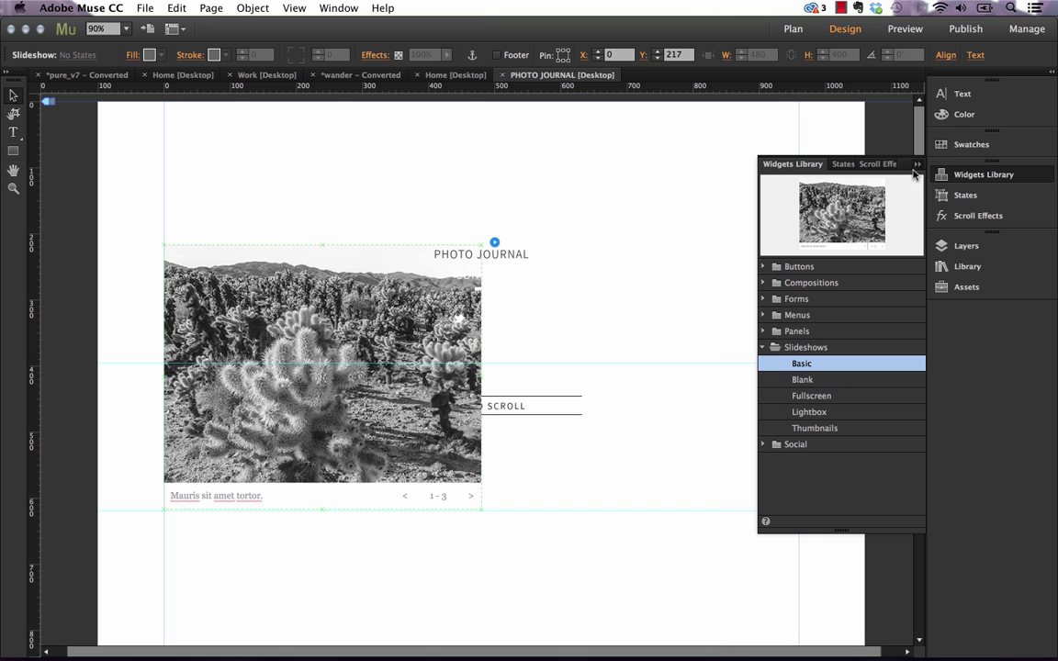
left_click(915, 166)
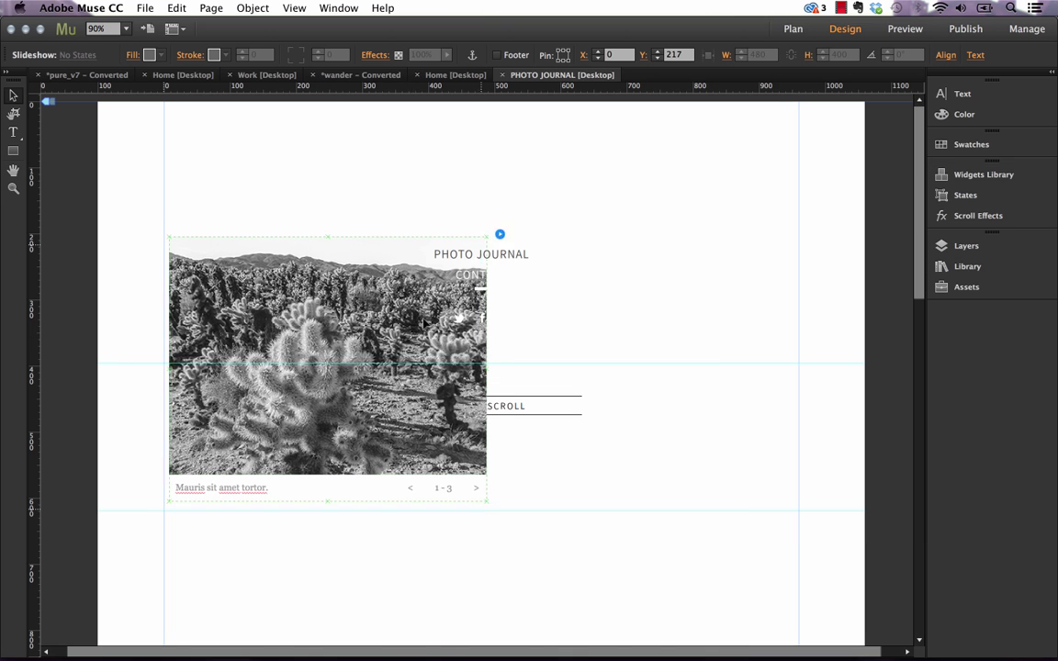
left_click_drag(423, 322, 418, 225)
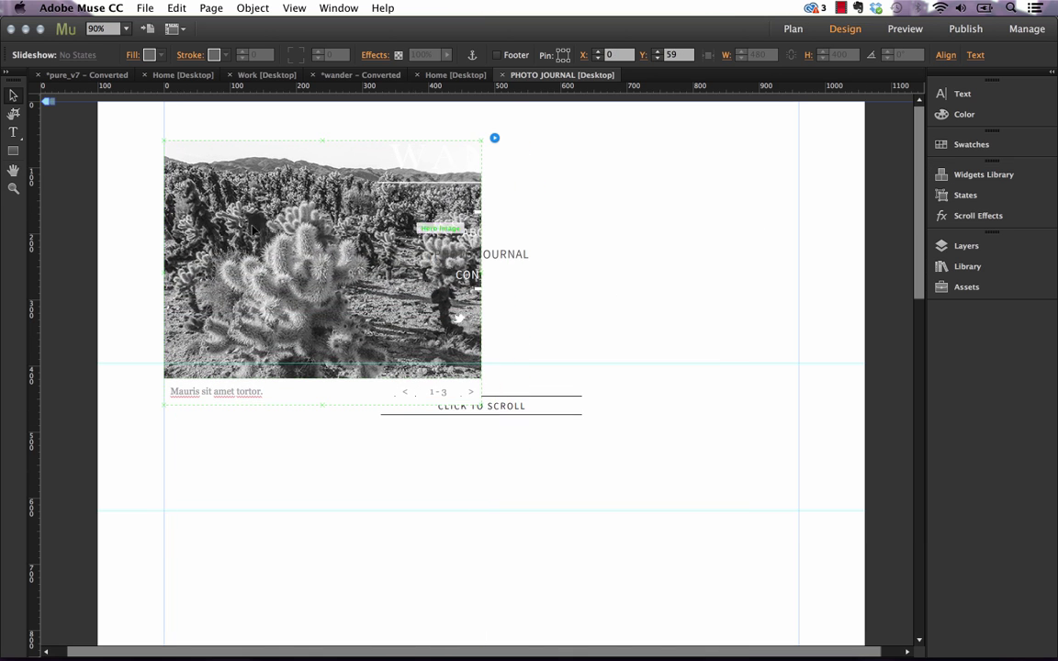
Move the slideshow's hero image to the top-left and stretch it across the full header.
left_click(259, 176)
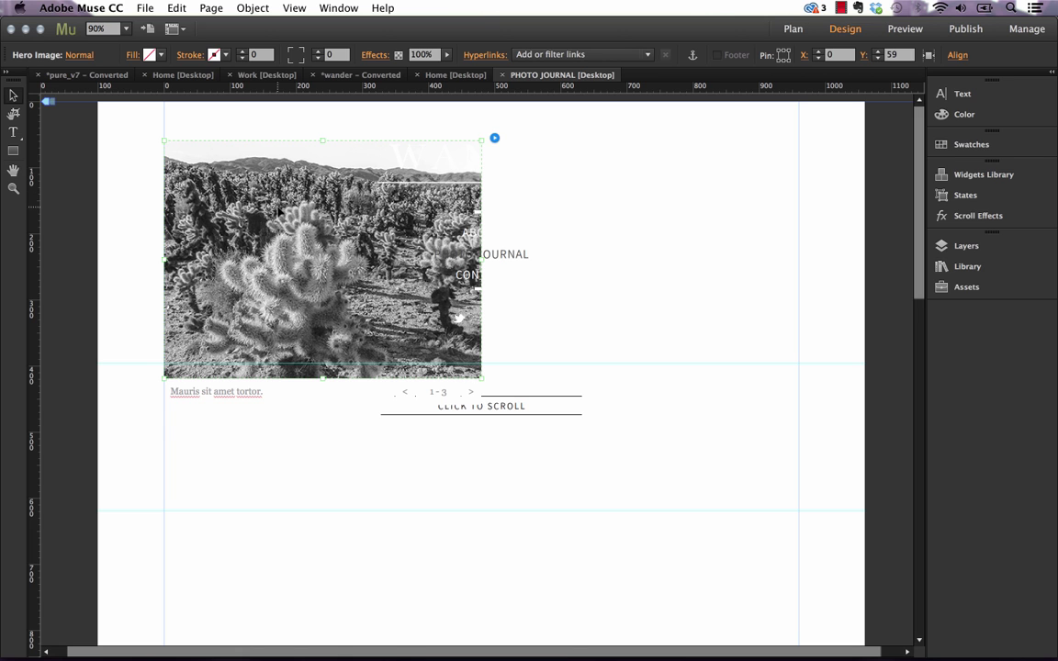
left_click_drag(258, 194, 219, 177)
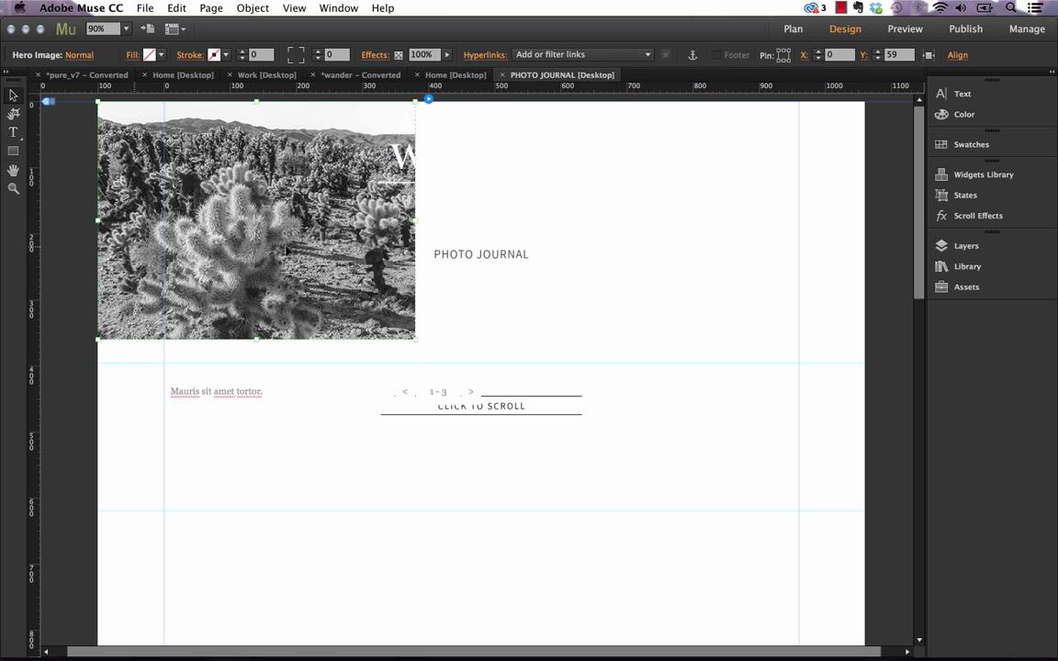
left_click_drag(418, 334, 865, 364)
Move the 1 - 3 slide counter to the right side and preview the page in the browser.
left_click(472, 394)
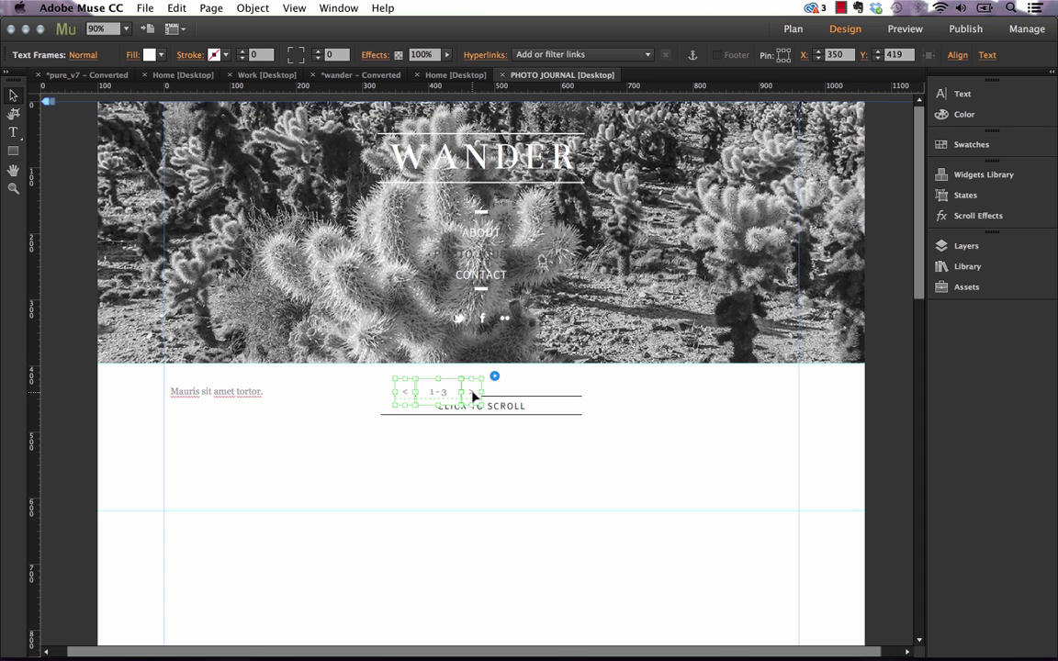
left_click_drag(449, 397, 756, 383)
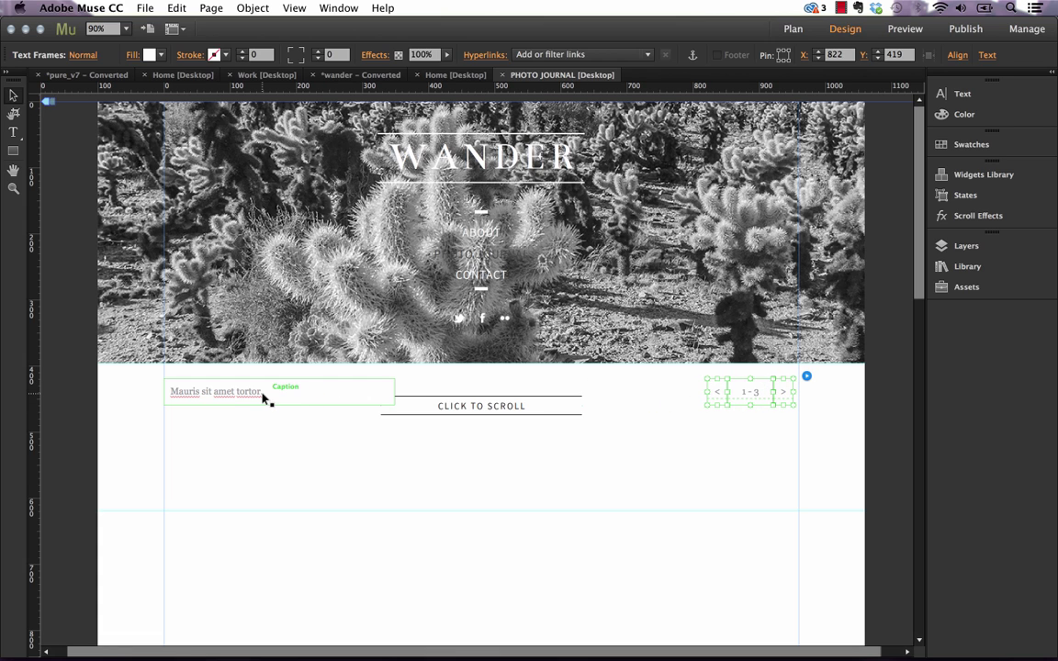
left_click(220, 398)
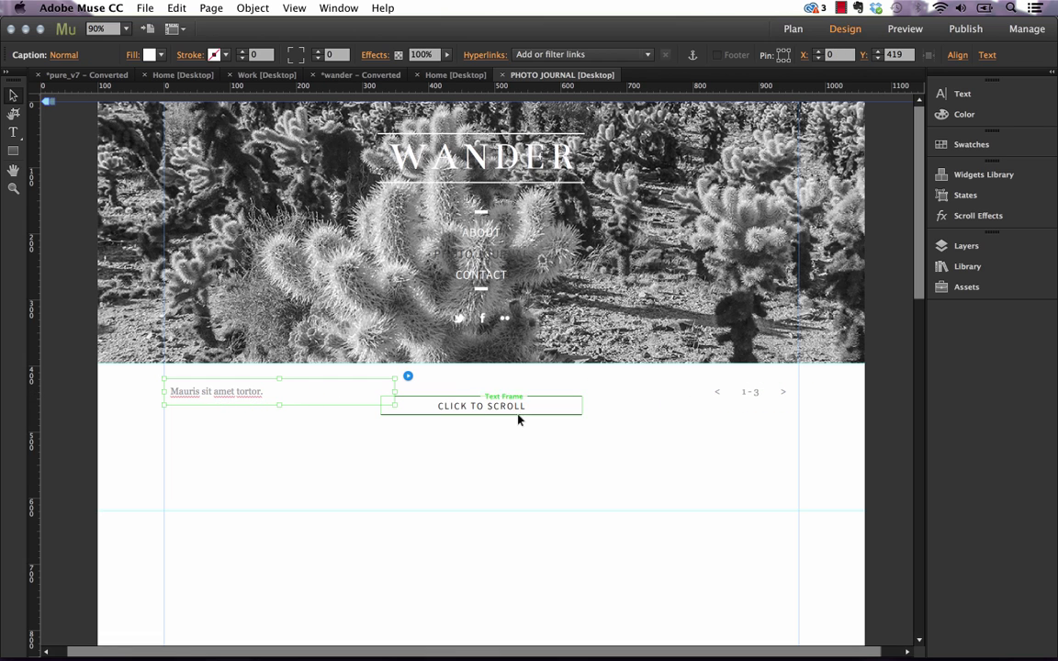
left_click(550, 449)
left_click(145, 8)
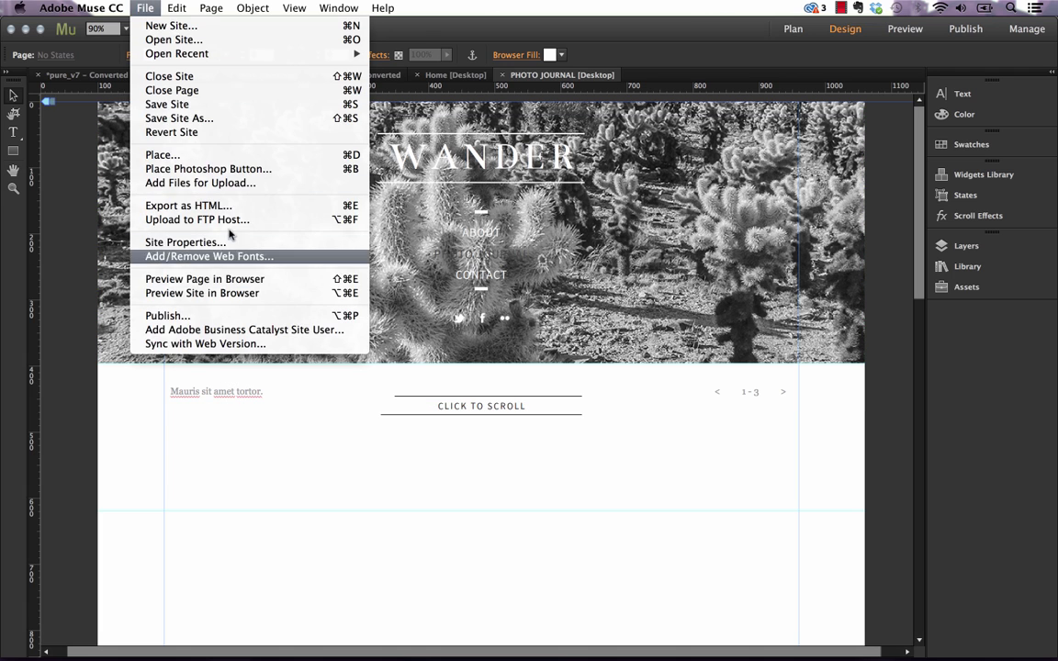
left_click(221, 286)
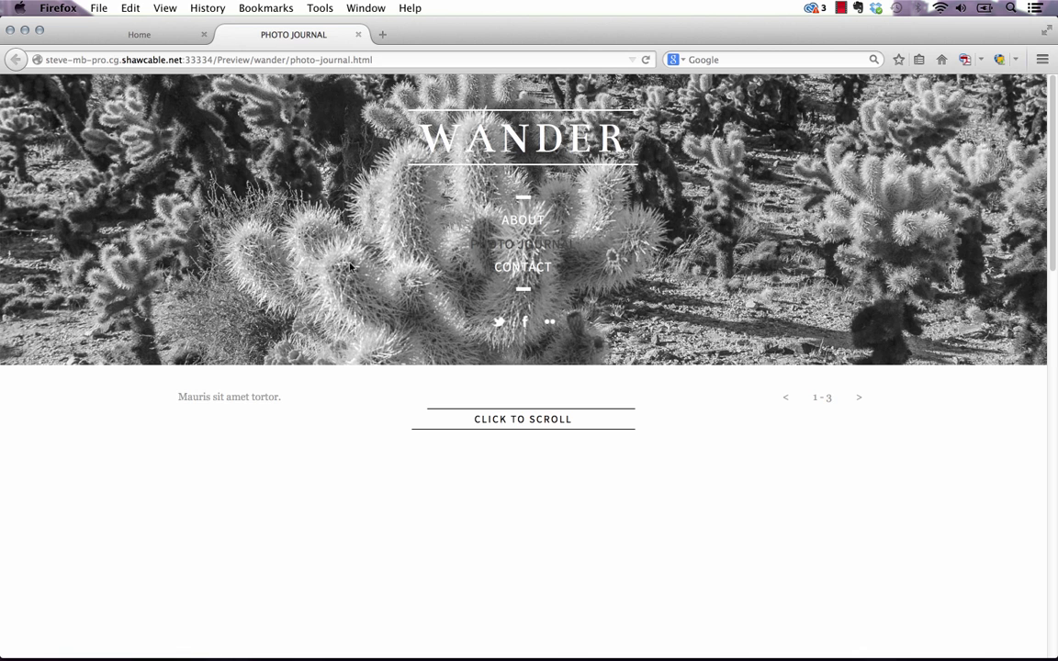
Step through all three slideshow photos in Firefox, ending on the road image at 2 - 3.
left_click(861, 400)
left_click(861, 400)
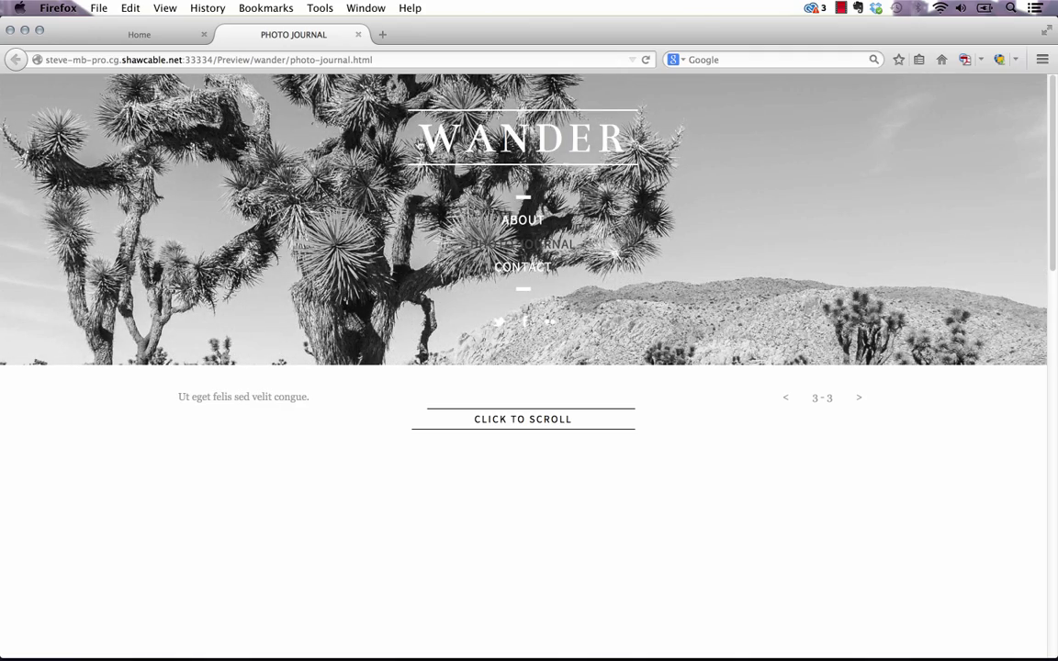
left_click(856, 400)
left_click(857, 401)
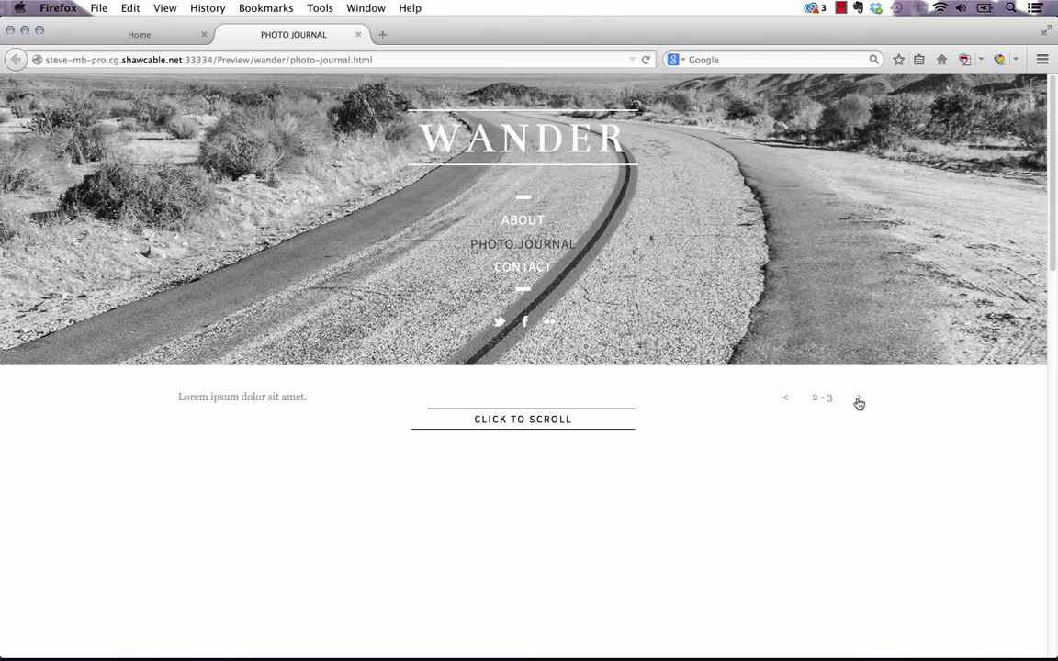
left_click(856, 401)
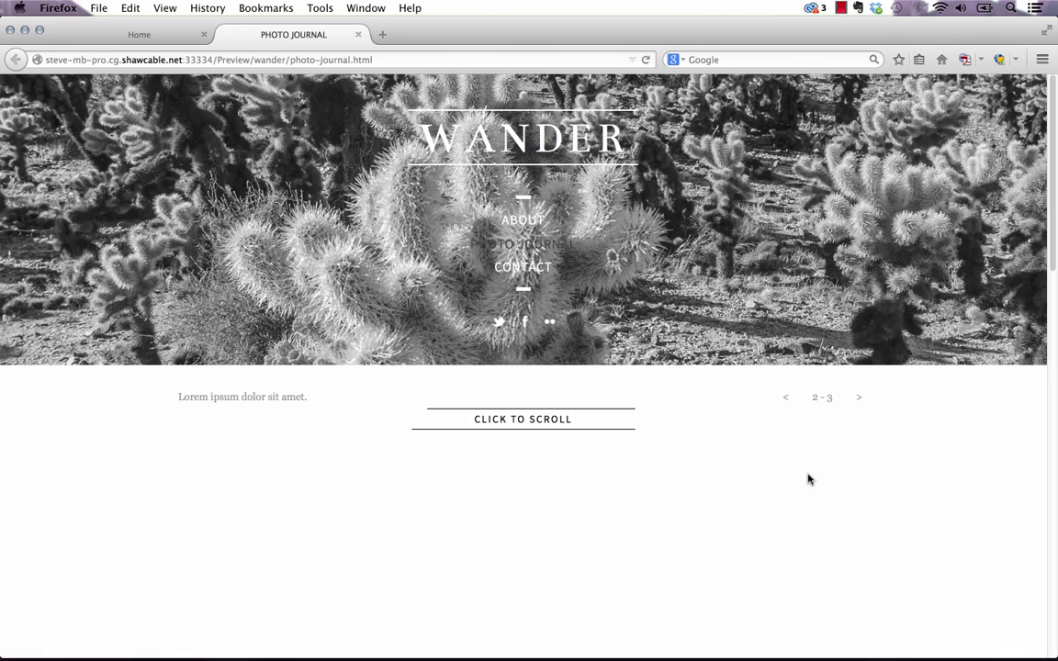
mouse_move(558, 642)
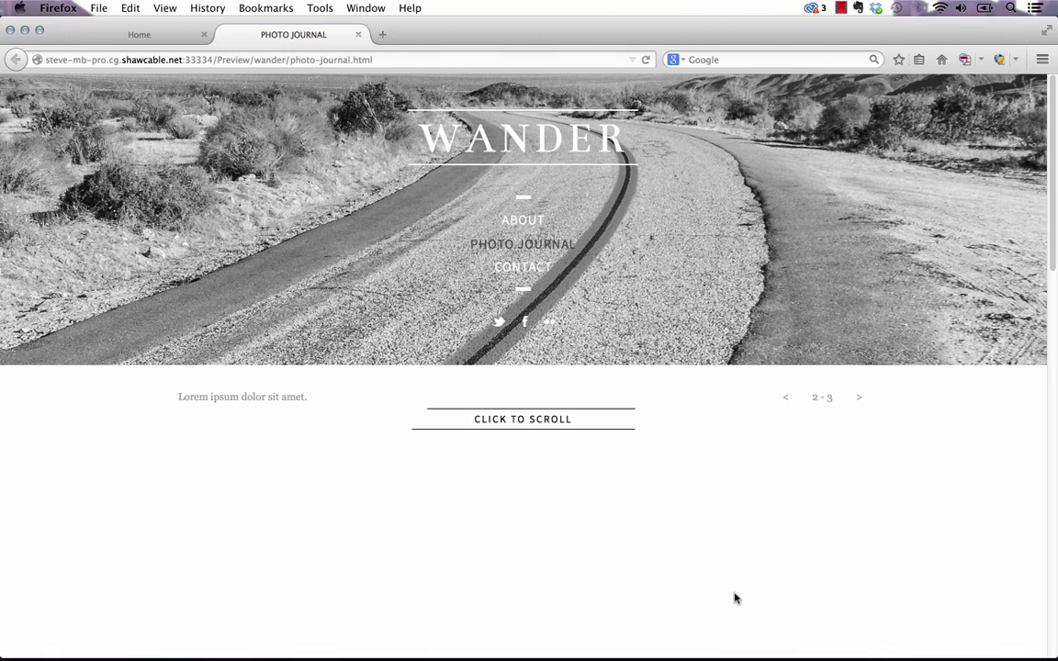
Back in Muse, delete the existing hero slideshow.
left_click(708, 636)
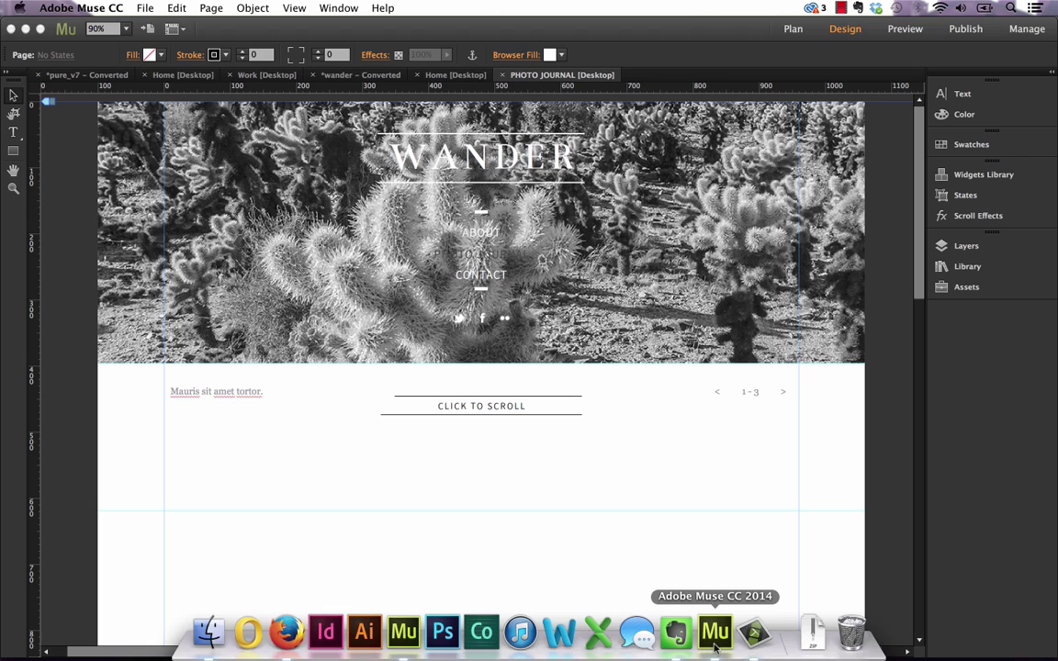
left_click(762, 184)
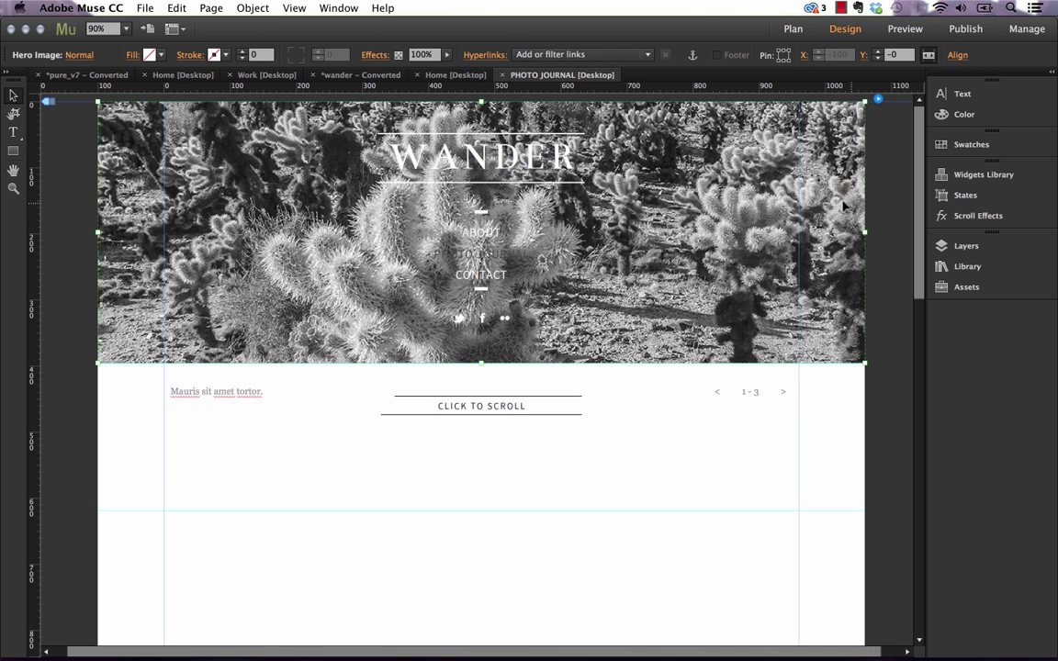
left_click(790, 213)
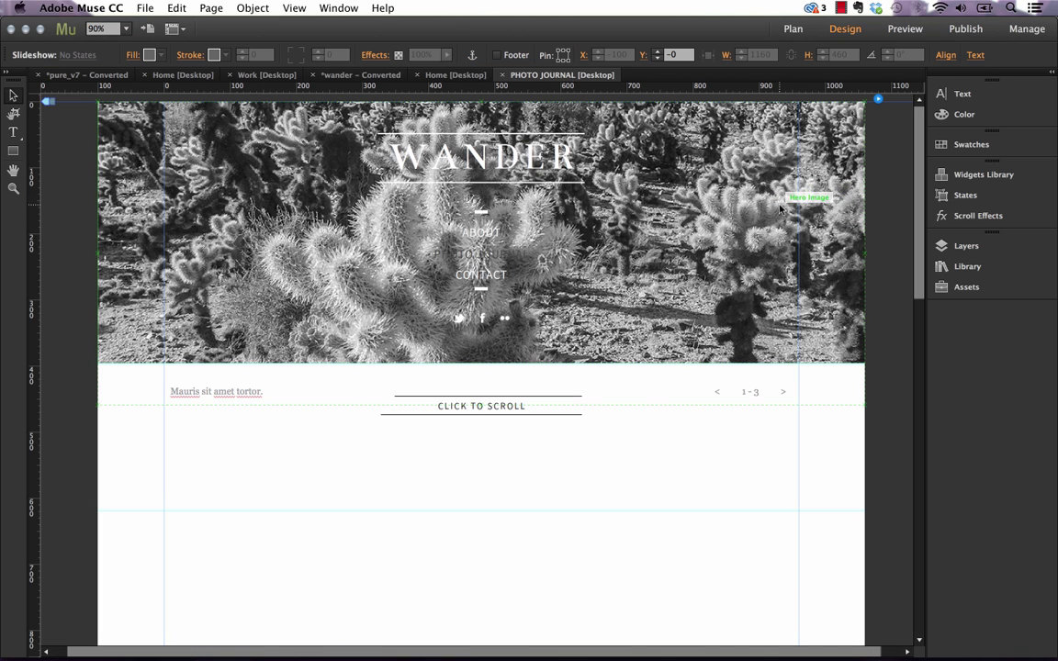
key("Delete")
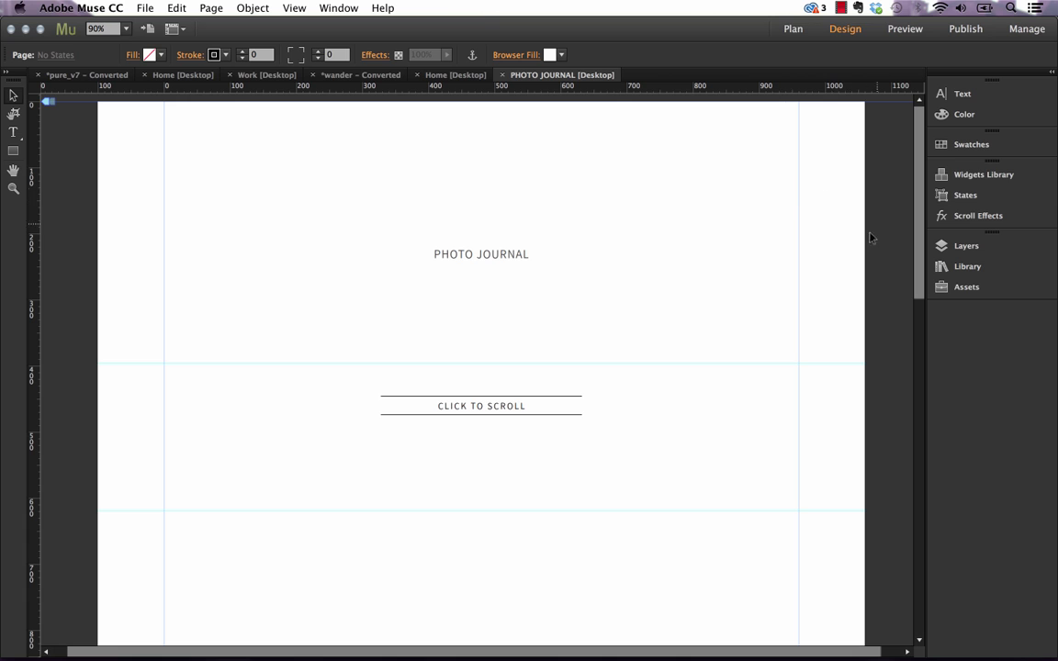
Place a new Basic slideshow at the page's top-left corner and select its hero image.
left_click(979, 173)
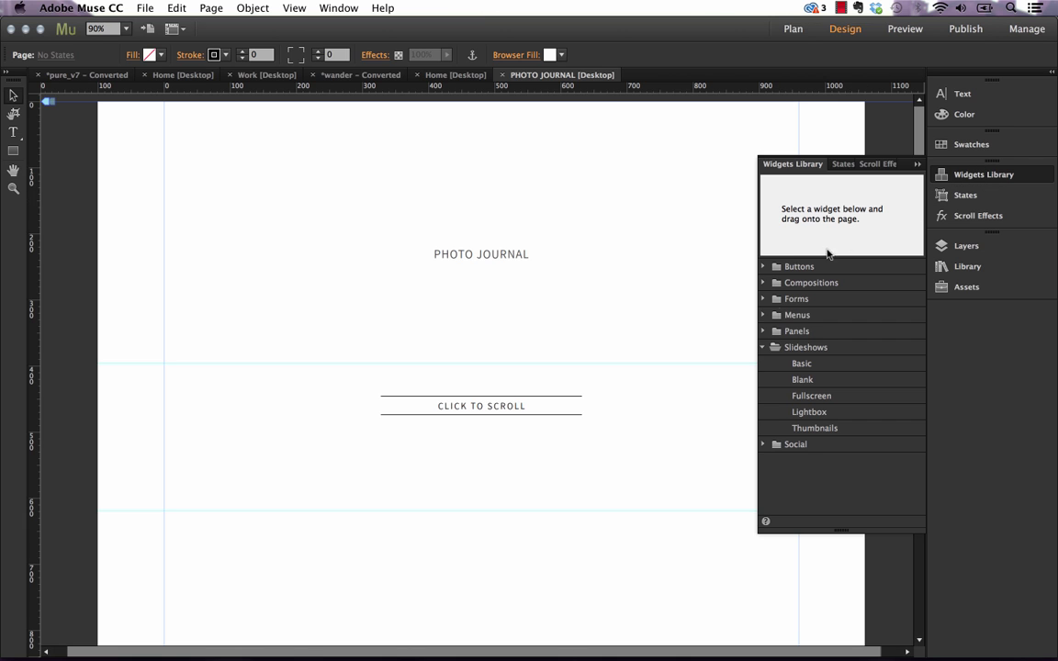
left_click(804, 380)
left_click(802, 363)
left_click_drag(802, 363, 241, 184)
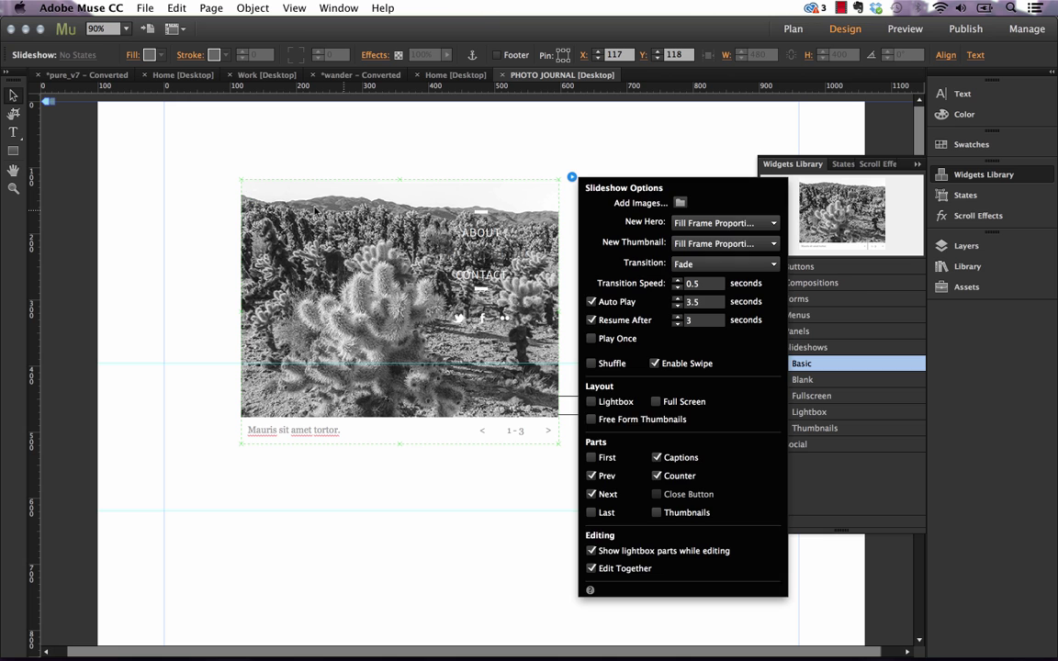
left_click_drag(439, 232, 363, 183)
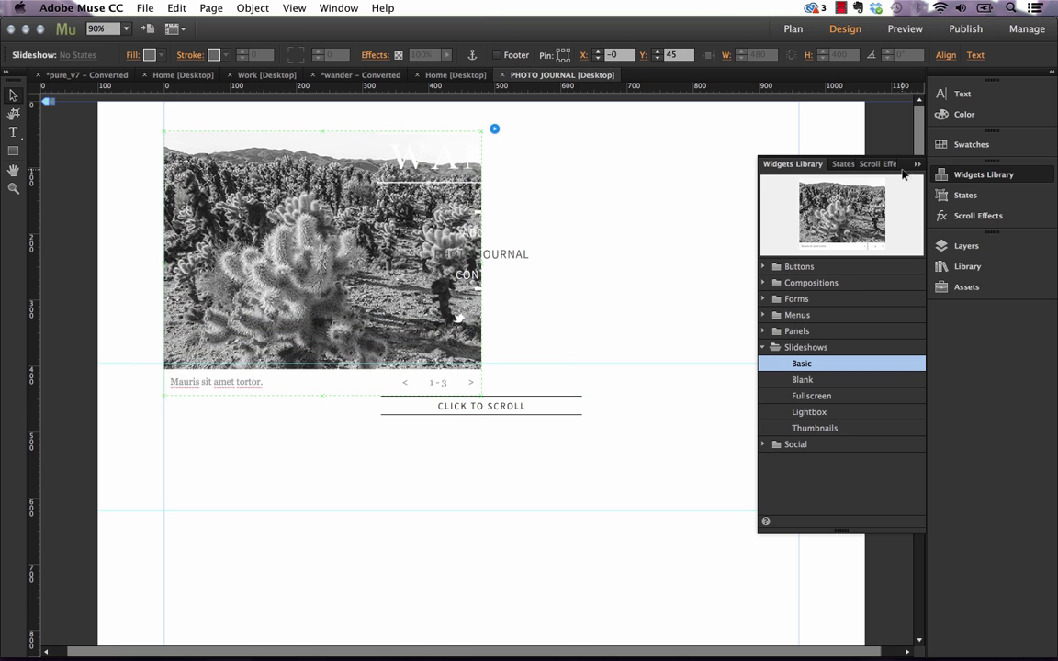
left_click(916, 163)
left_click(369, 222)
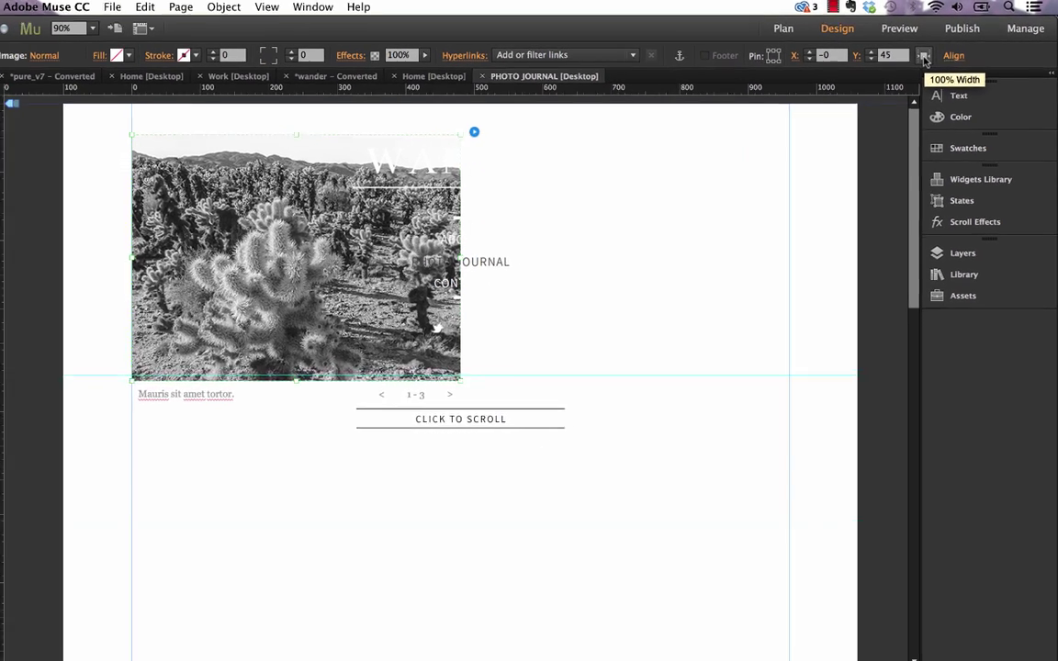
Set the new hero image to 100% browser width, then deselect it.
left_click(928, 56)
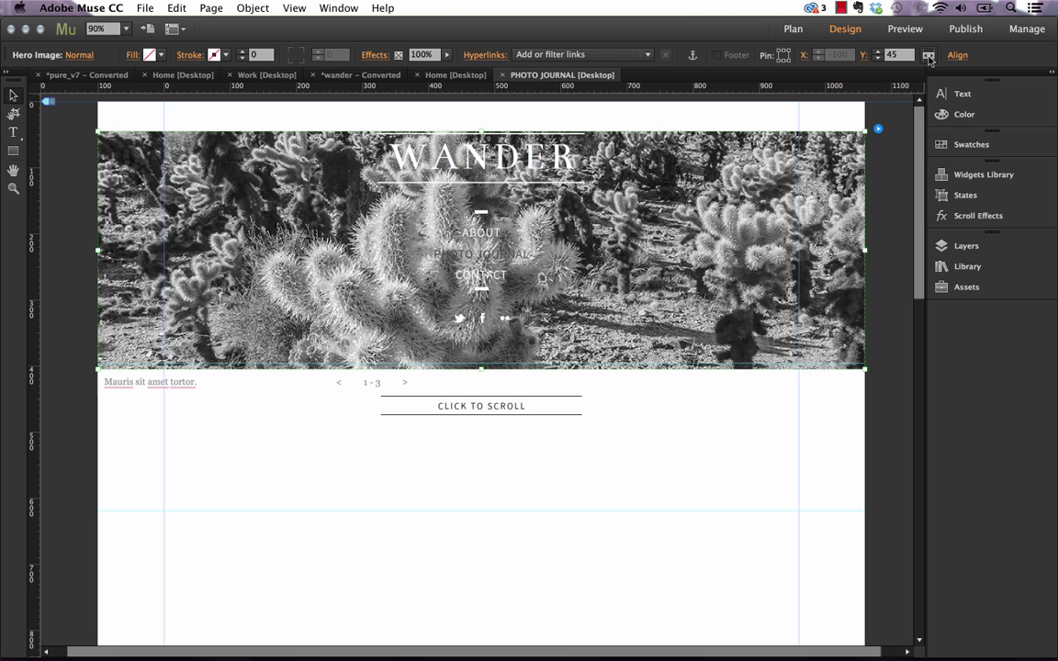
left_click(725, 435)
scroll(248, 170, "down", 1)
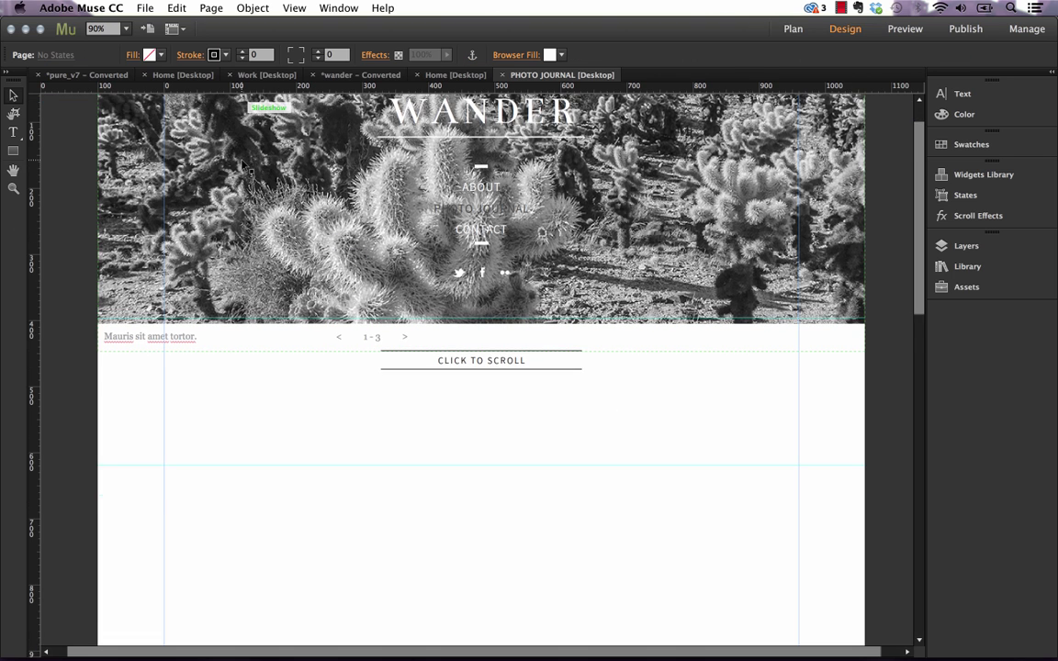
scroll(244, 165, "down", 2)
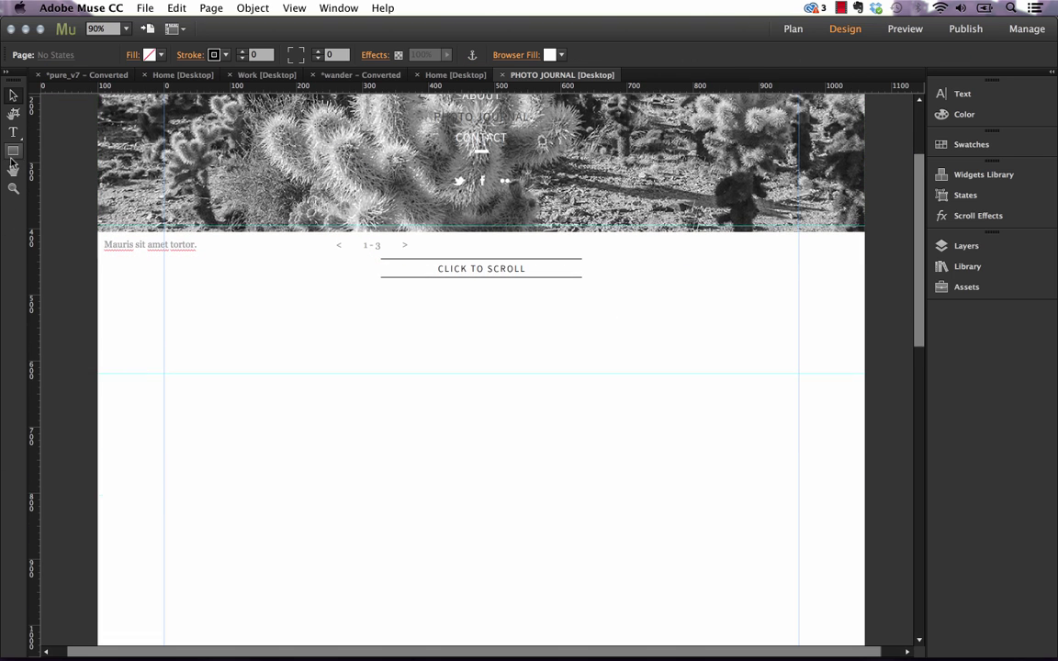
Draw a rectangle below the slideshow, fill it magenta and set it to 100% width.
left_click(13, 152)
left_click_drag(294, 349, 382, 442)
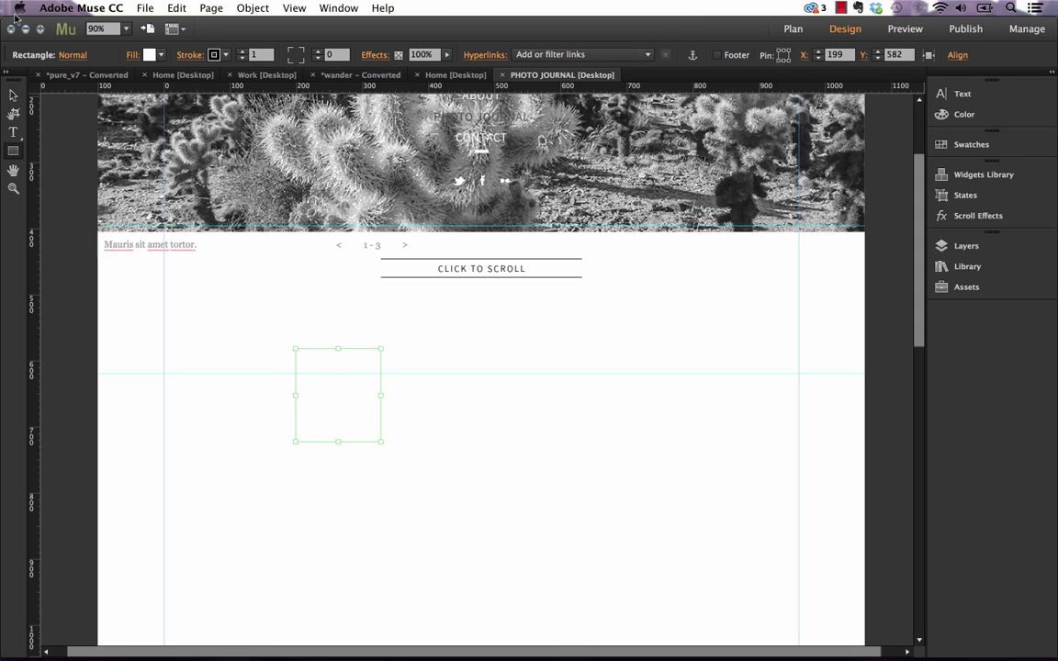
left_click(134, 54)
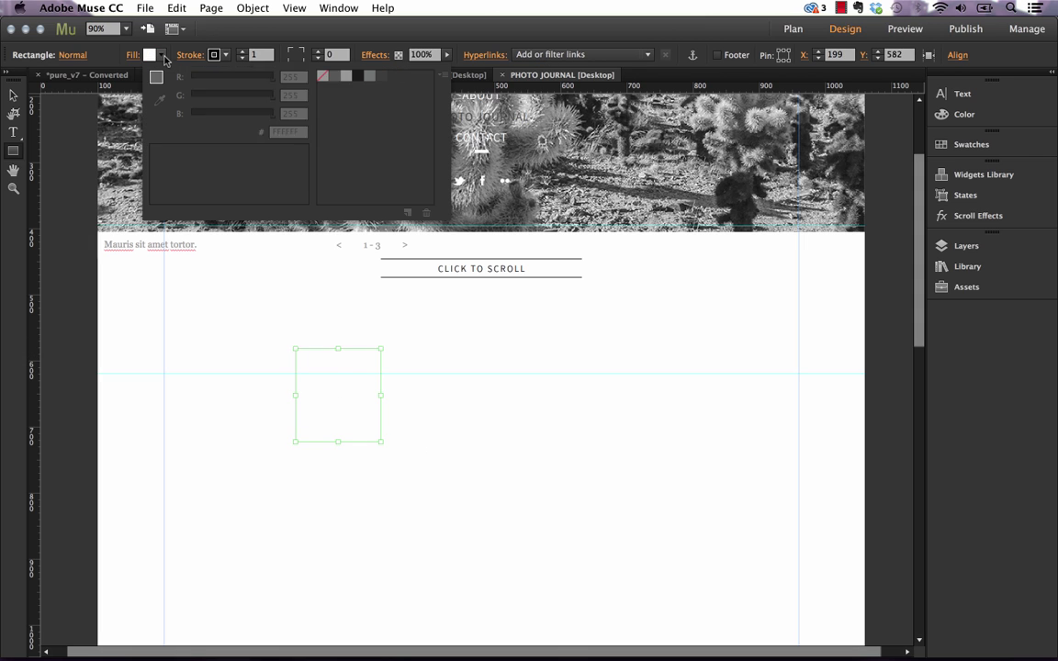
left_click(357, 75)
left_click(282, 162)
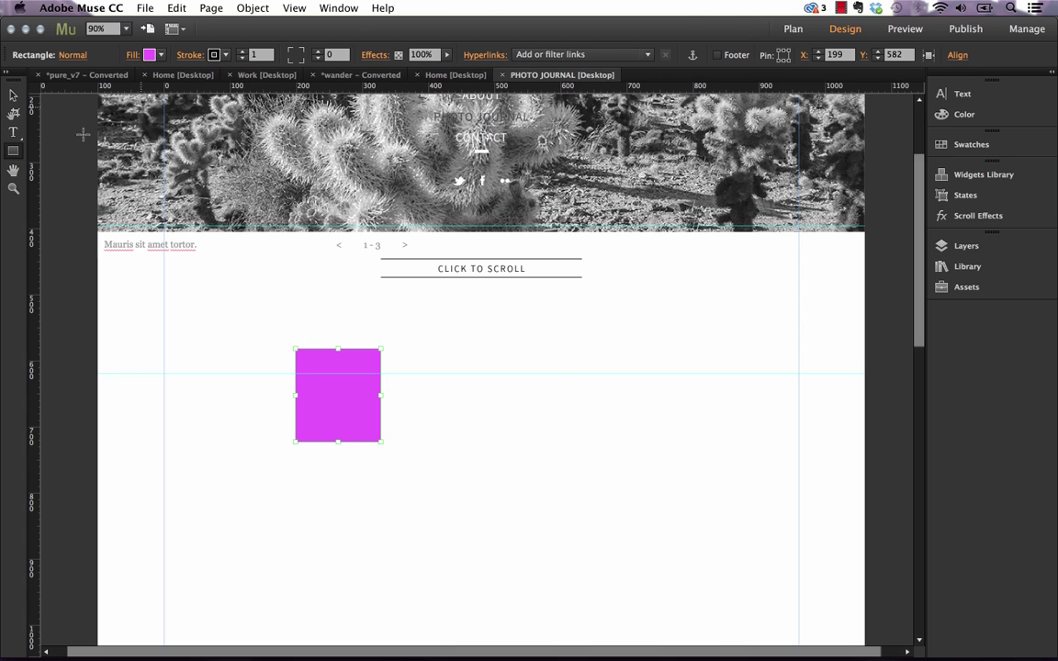
left_click(929, 56)
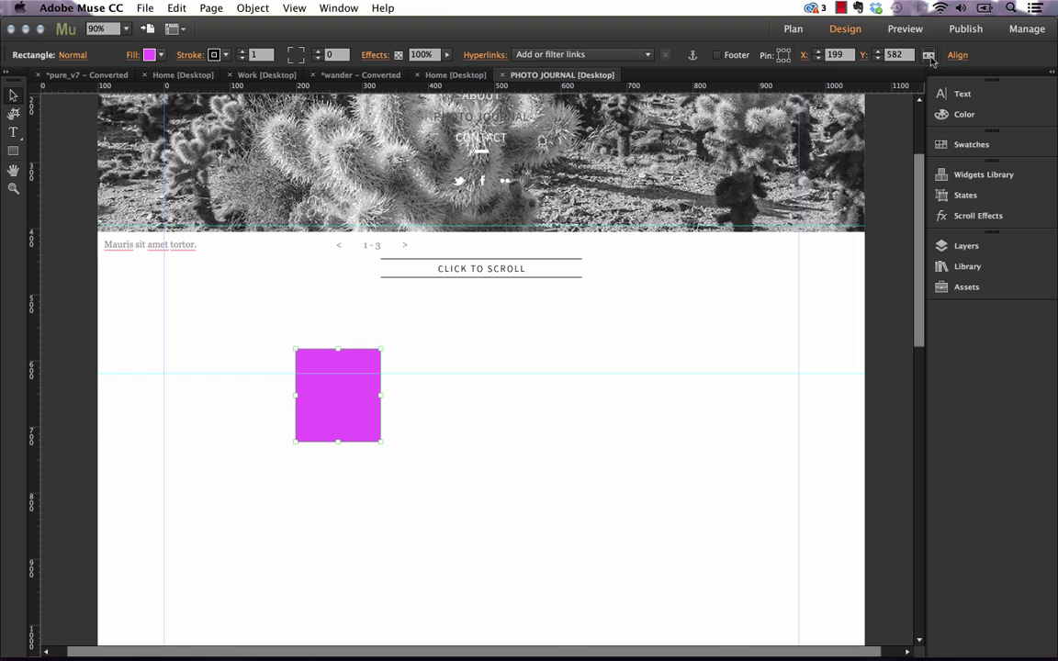
left_click(608, 454)
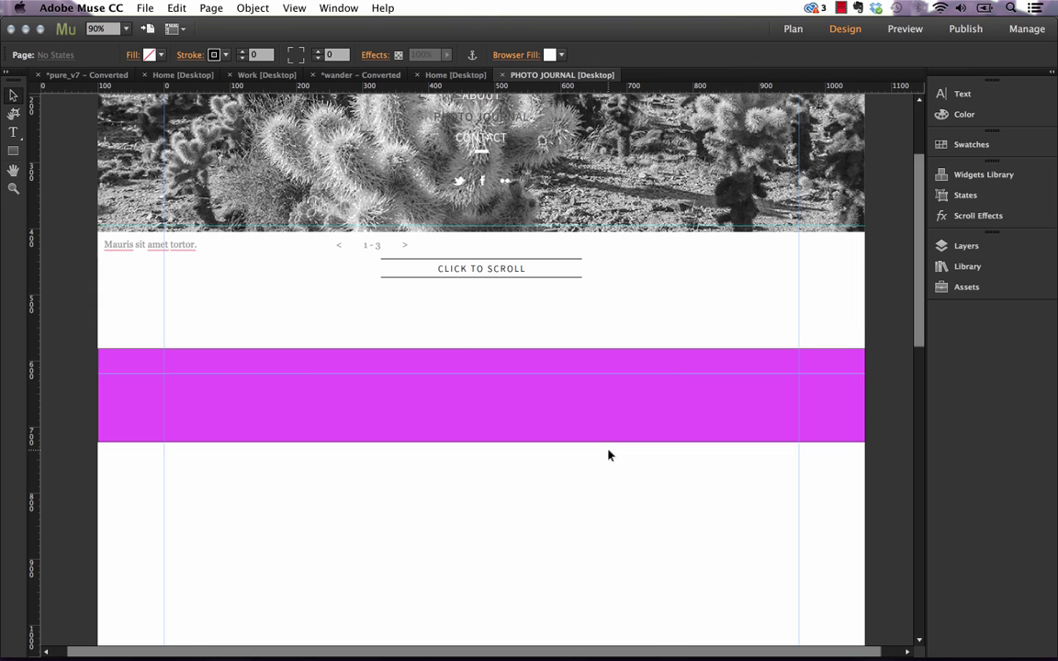
Preview the page in the web browser, then return to Muse.
left_click(145, 7)
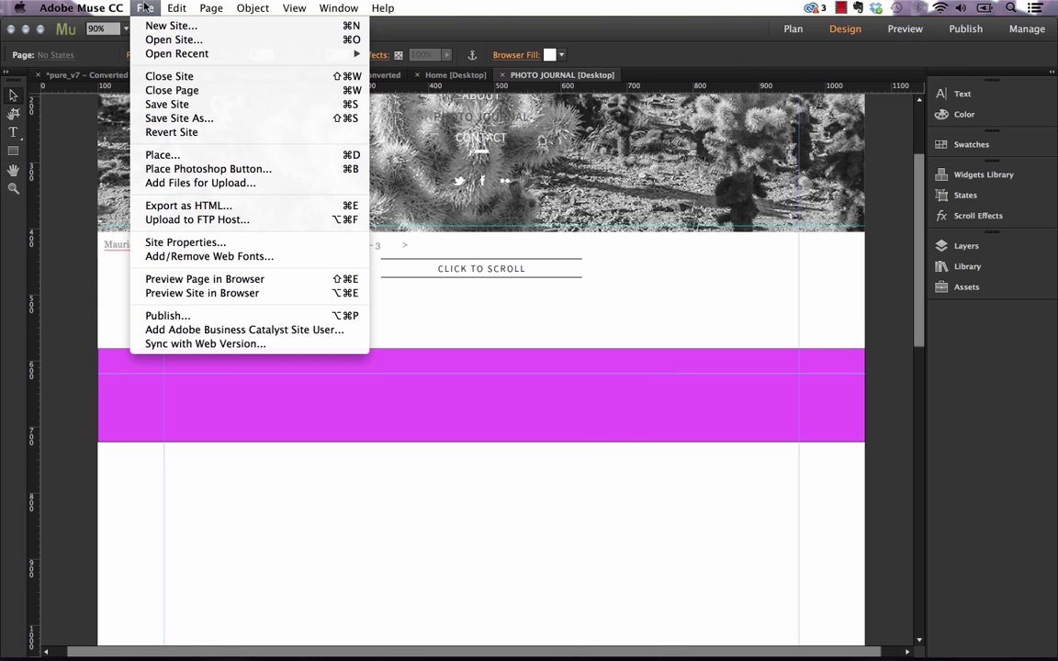
left_click(226, 280)
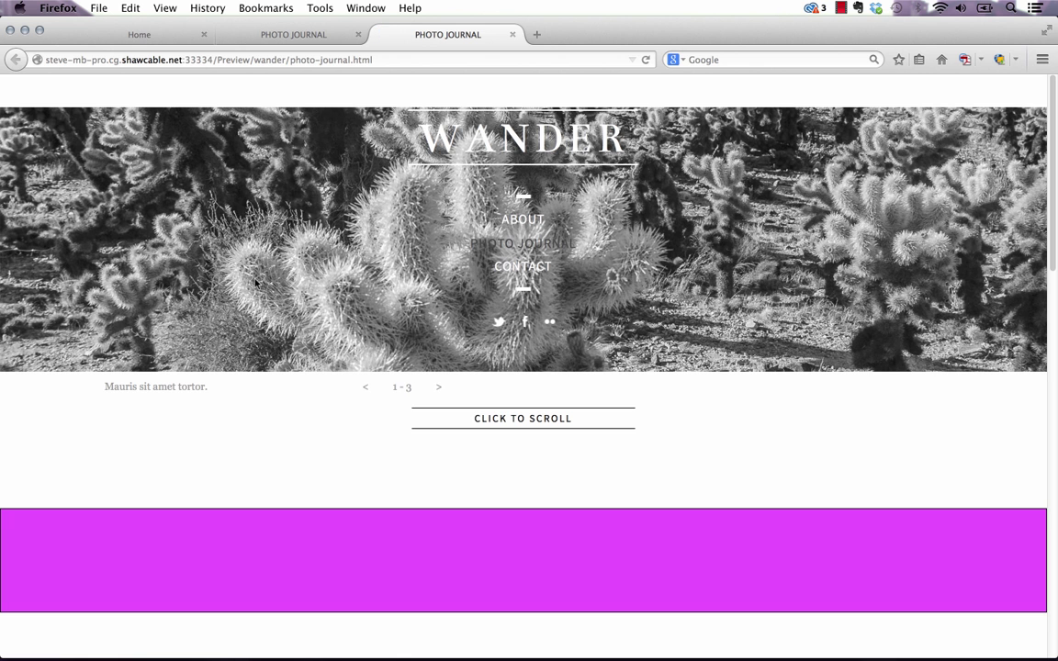
scroll(529, 455, "down", 3)
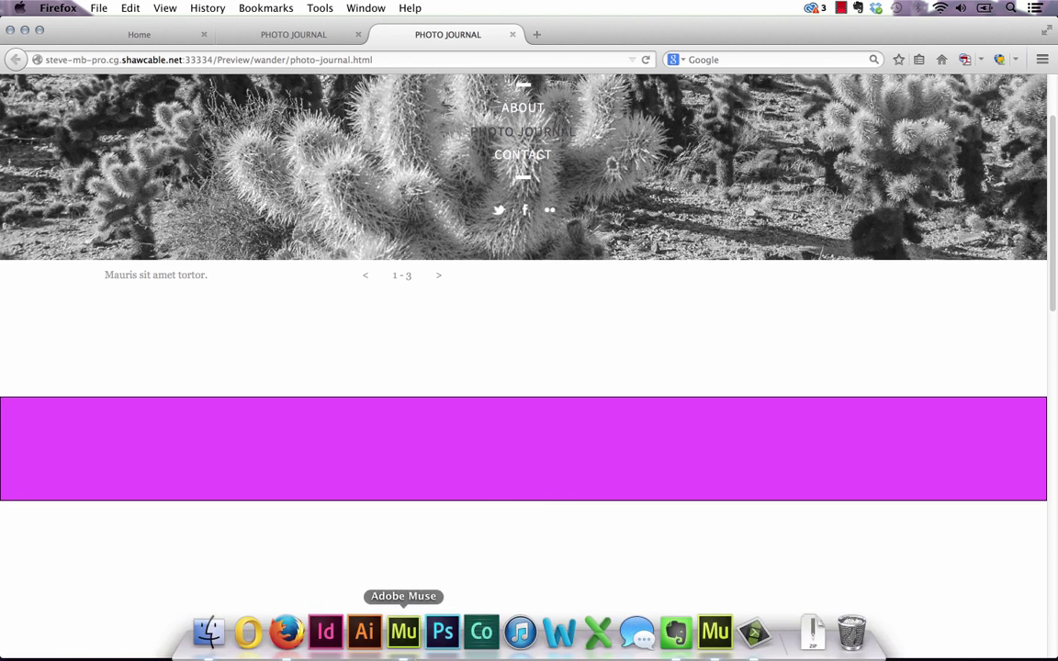
left_click(712, 634)
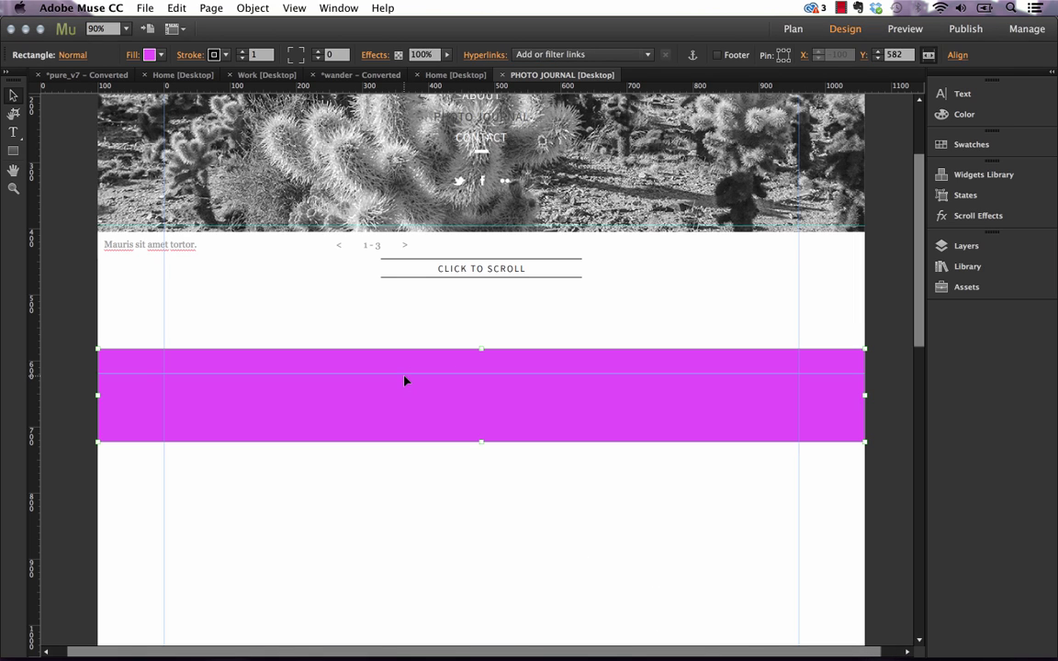
Delete the magenta rectangle, then the cactus hero slideshow at the top.
key("Delete")
scroll(884, 258, "up", 1)
scroll(884, 258, "up", 3)
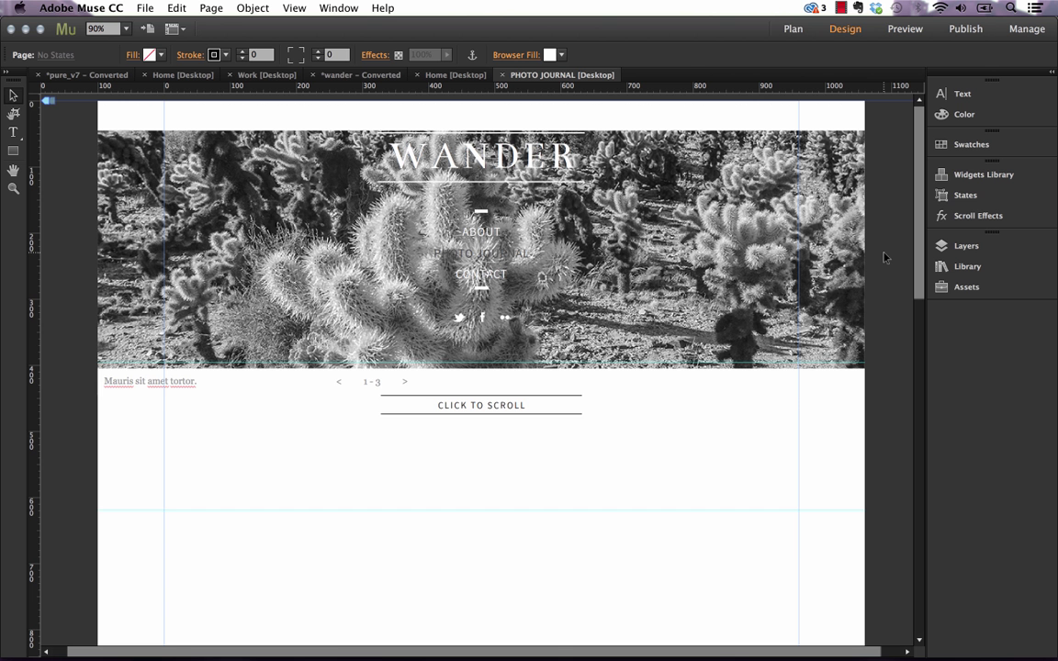
left_click(825, 253)
key("Delete")
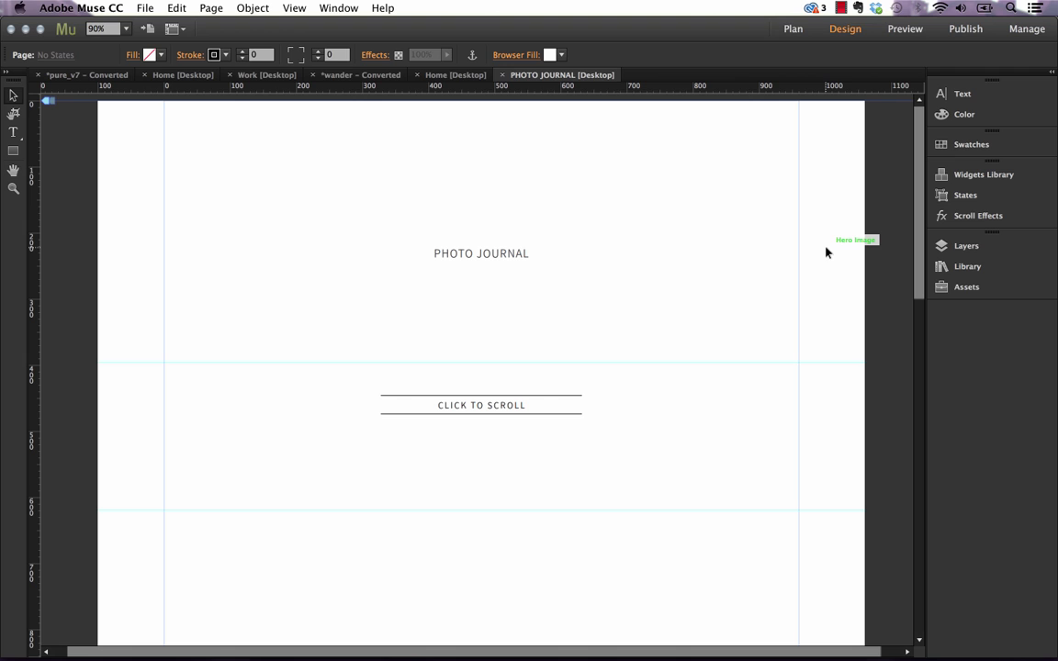